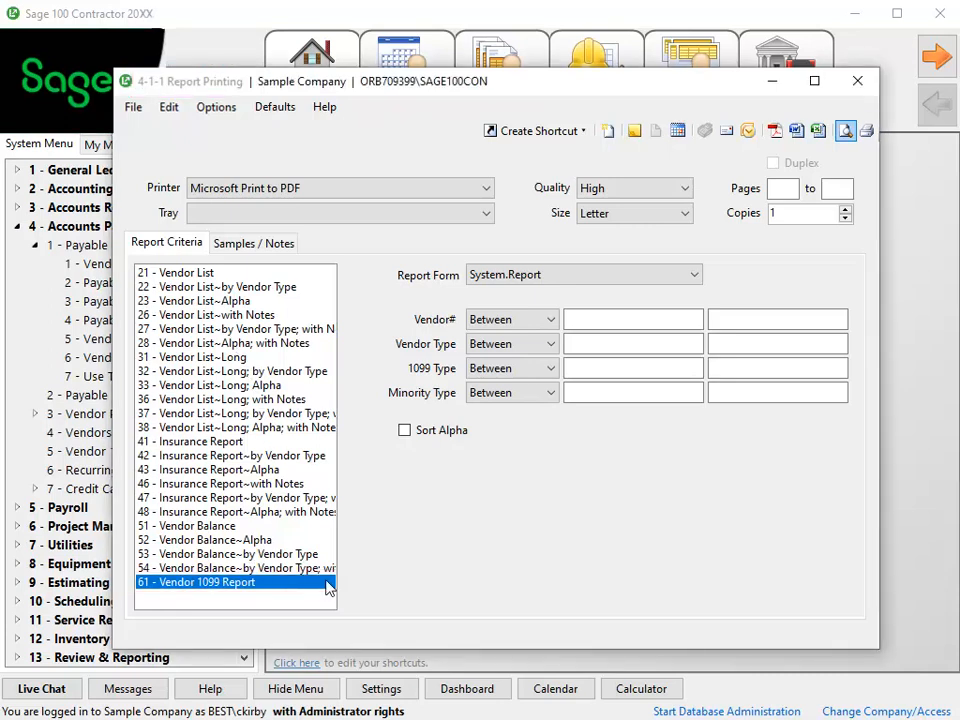
# Preview the Vendor 1099 Report and drill down to Peterson Construction's vendor record.
pyautogui.click(847, 132)
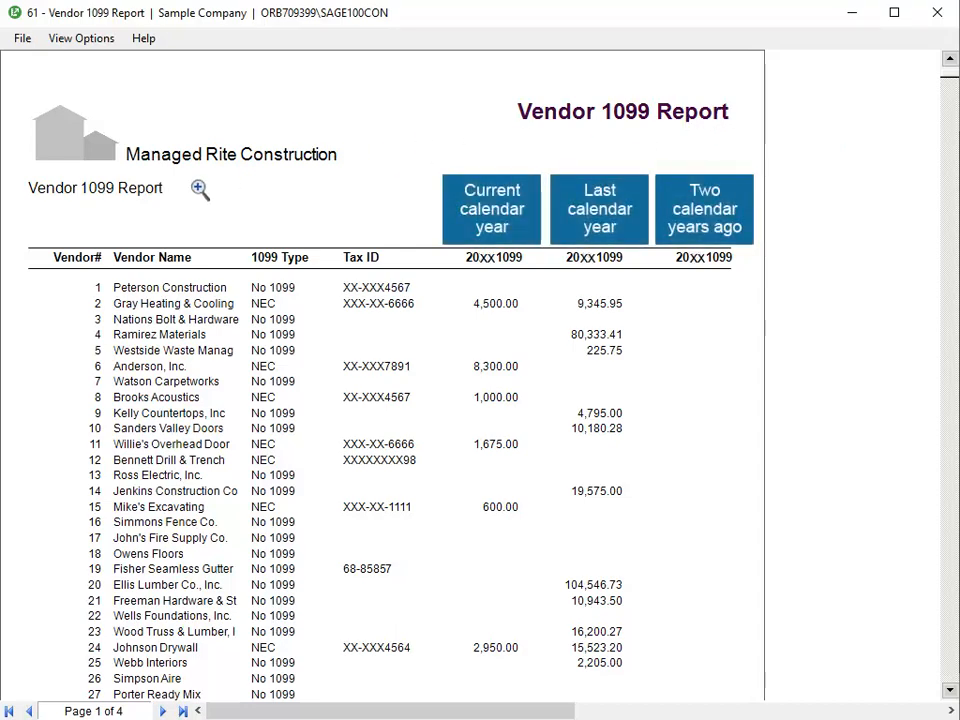
pyautogui.doubleClick(92, 284)
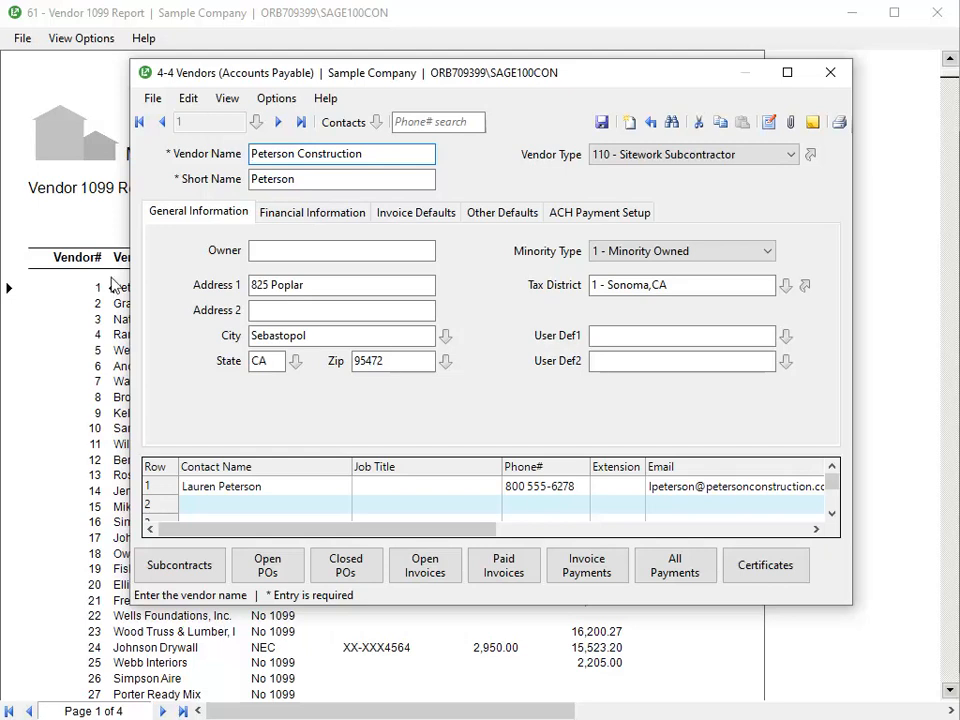
# Set Peterson Construction's 1099 Type to 1 - Nonemployee Compensation on Financial Information and save.
pyautogui.click(332, 216)
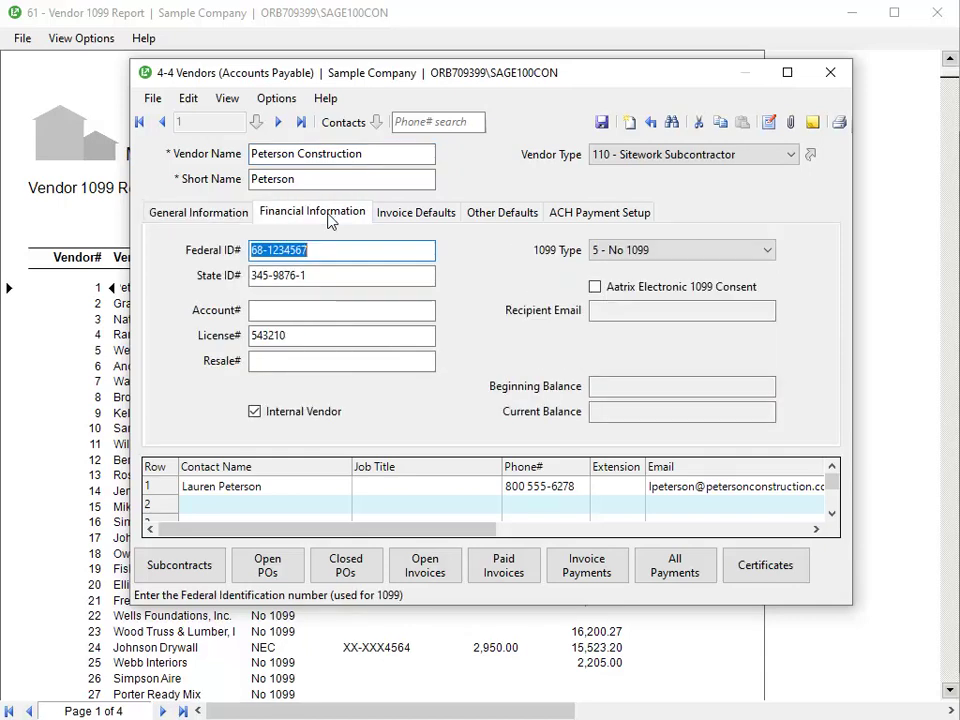
pyautogui.click(740, 250)
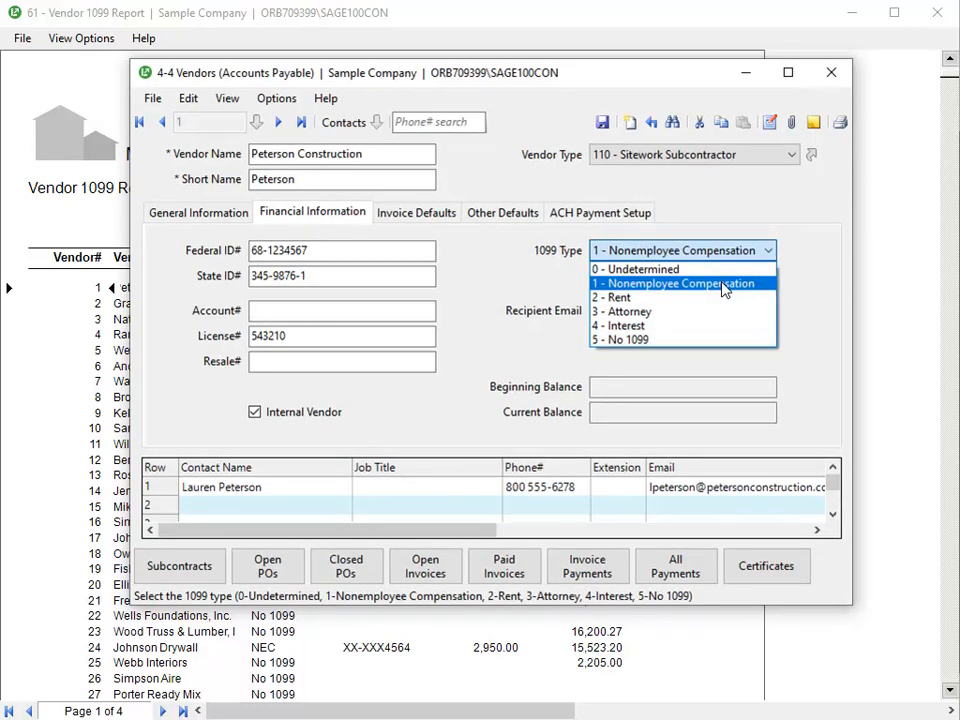
pyautogui.click(724, 284)
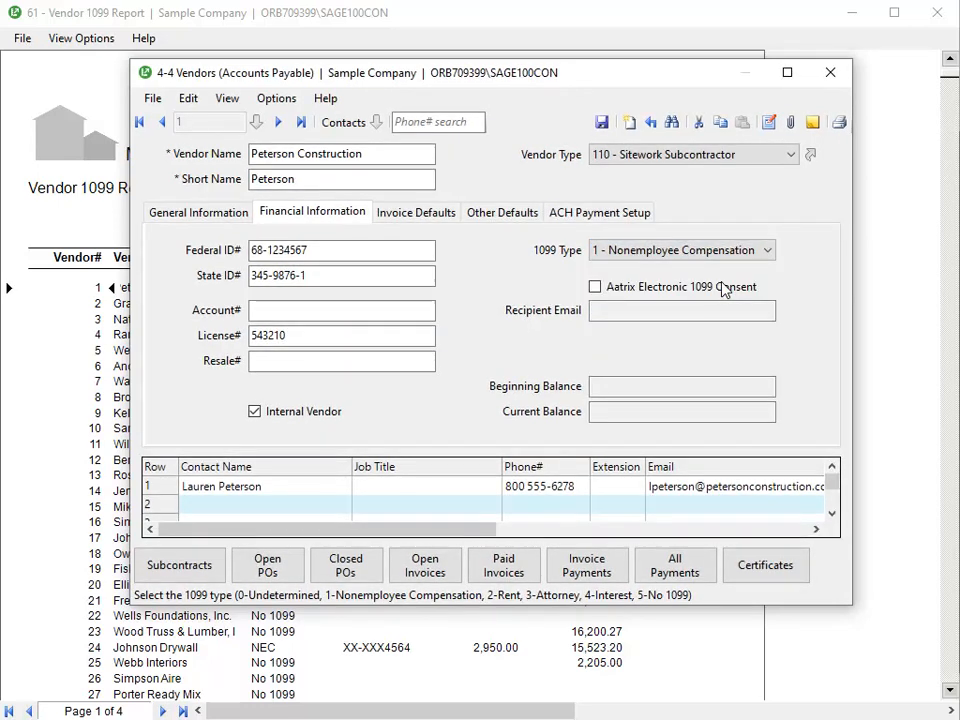
pyautogui.click(604, 124)
# Refresh the report with F5 so Peterson Construction shows NEC, then close the preview.
pyautogui.hotkey('alt', 'f')
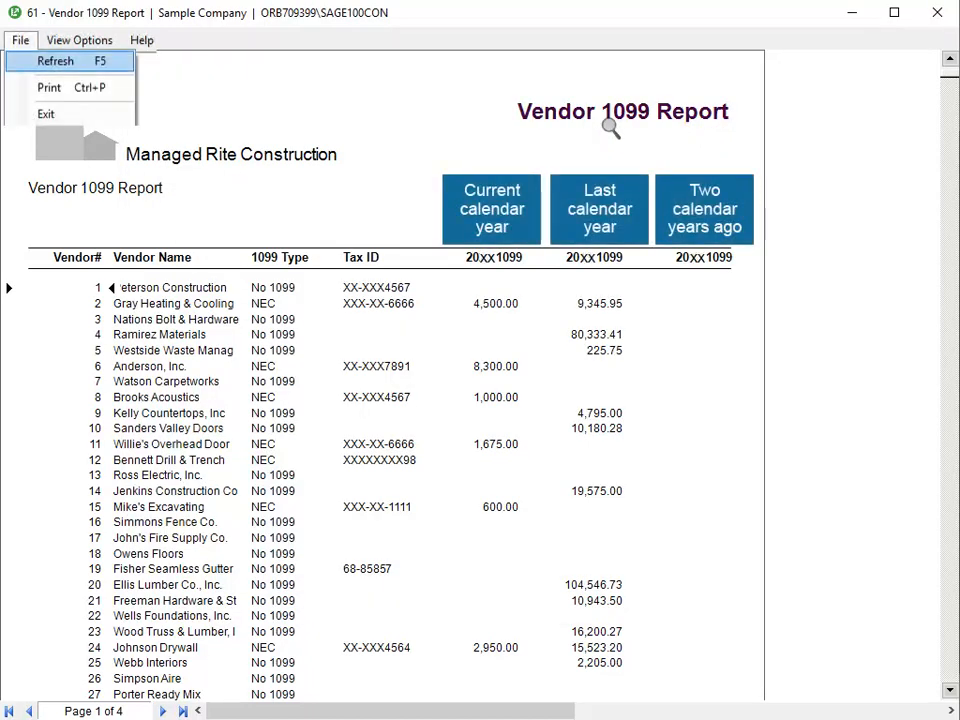
pyautogui.press('Escape')
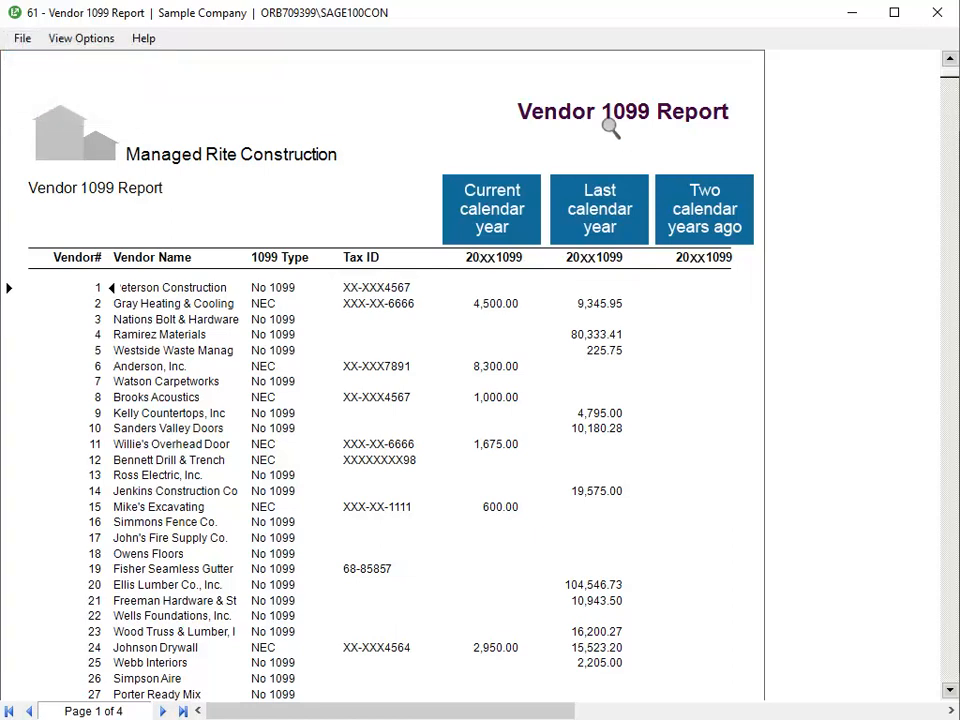
pyautogui.press('F5')
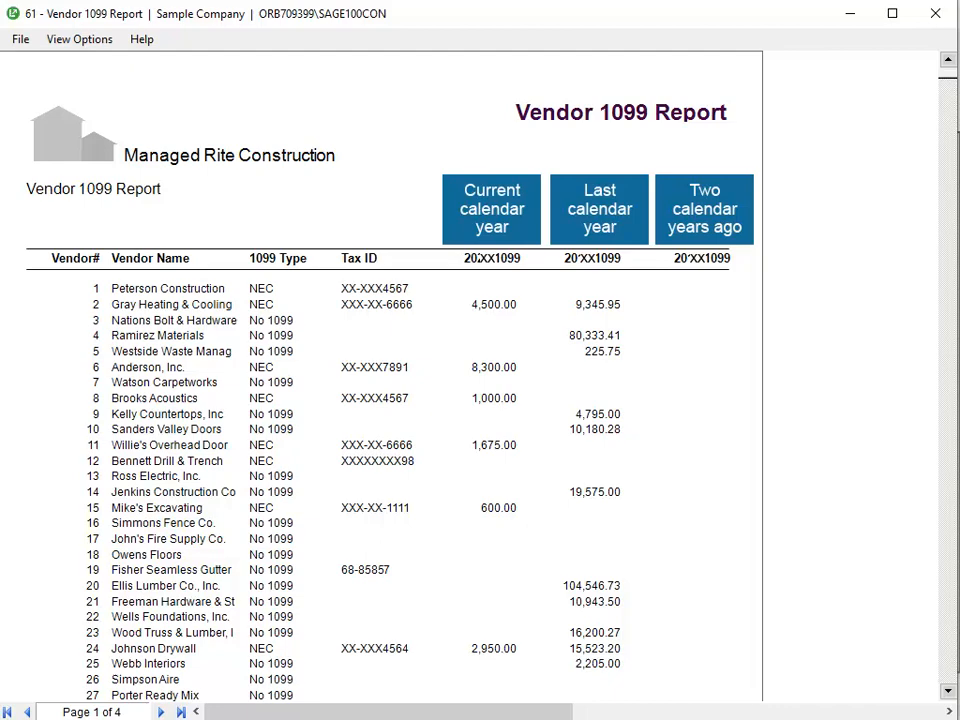
pyautogui.click(935, 13)
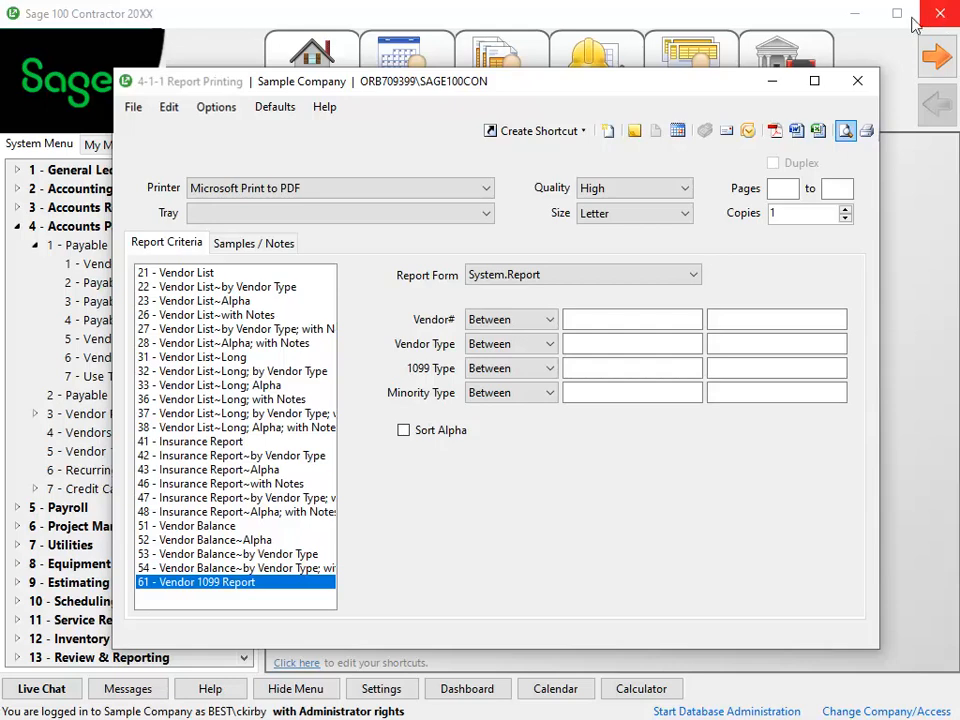
# Preview report 61 - Vendor 1099 Payments limited to 1099 types 1 through 4.
pyautogui.click(857, 81)
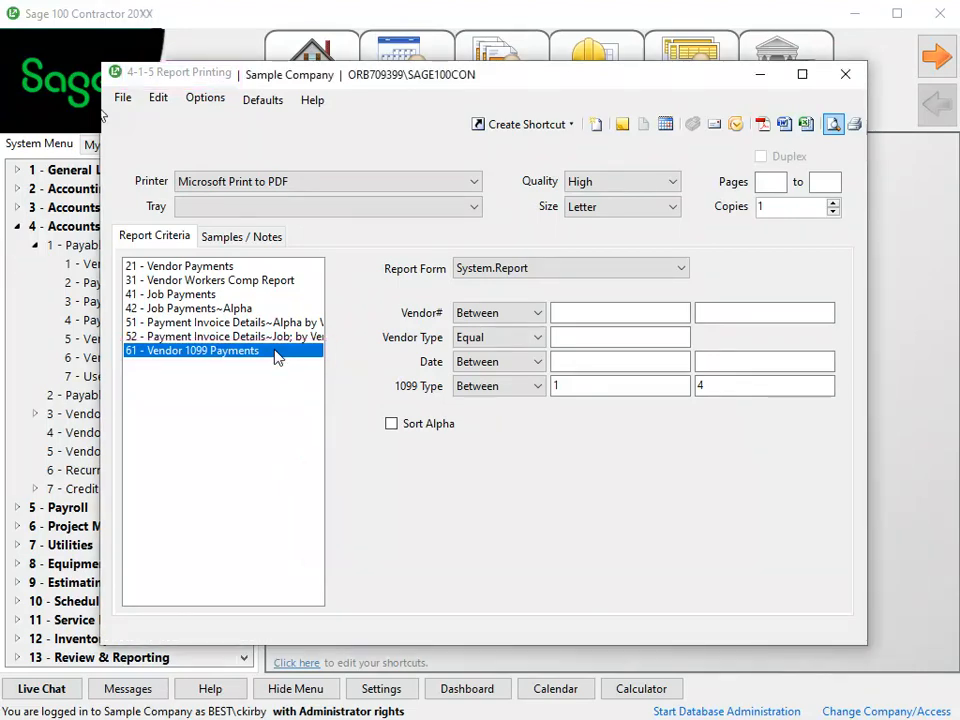
pyautogui.click(833, 124)
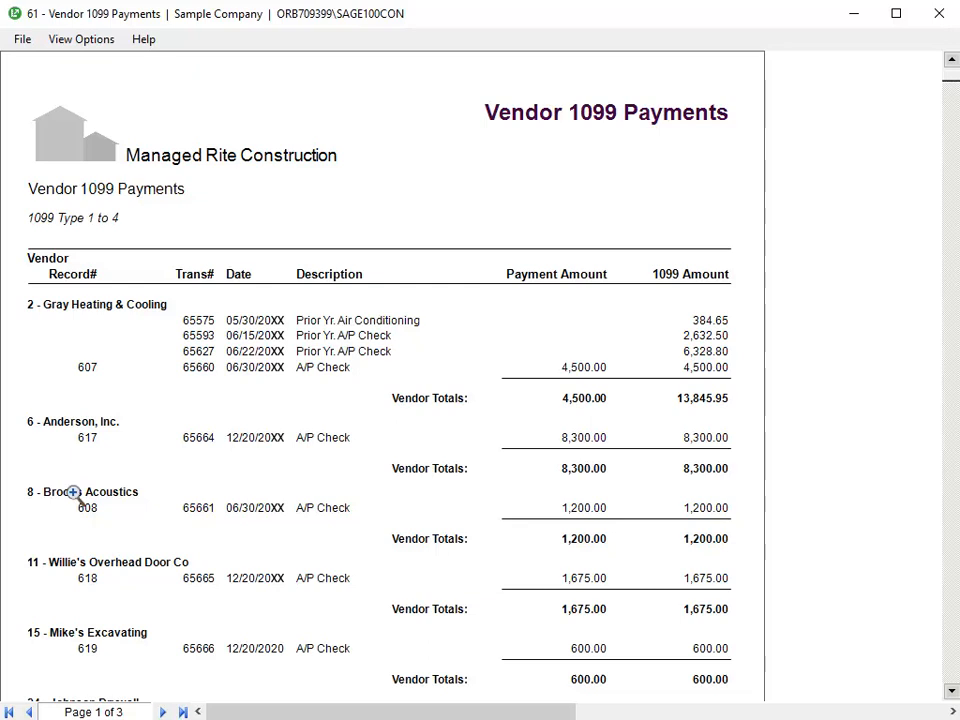
pyautogui.click(73, 493)
# Drill down to Brooks Acoustics and start a 1099 Balance Startup/Adjustment from Options.
pyautogui.doubleClick(58, 488)
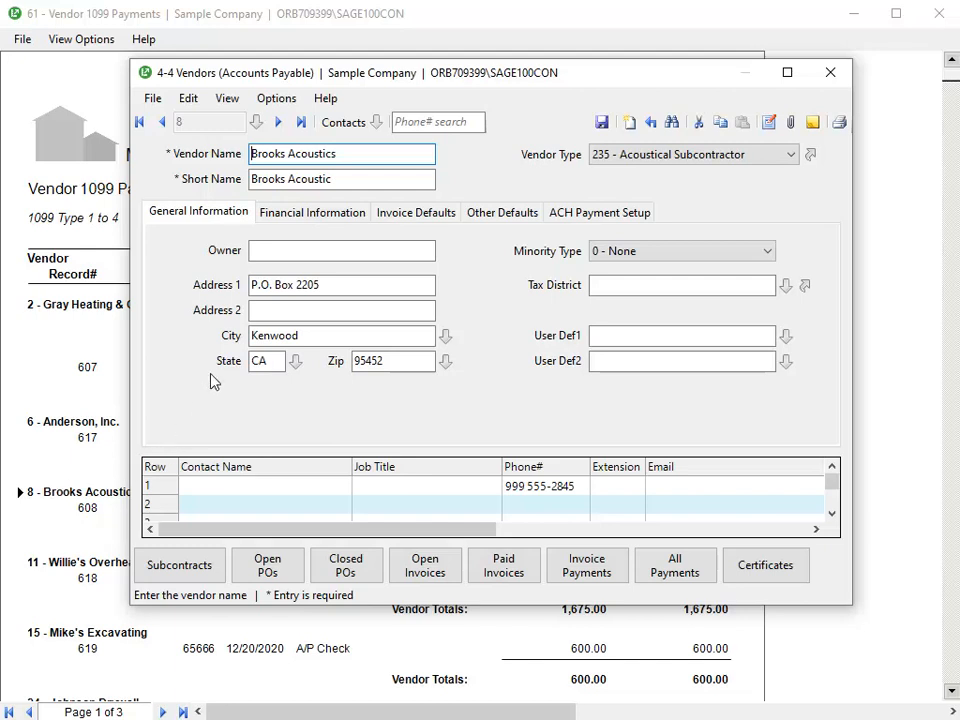
pyautogui.click(272, 98)
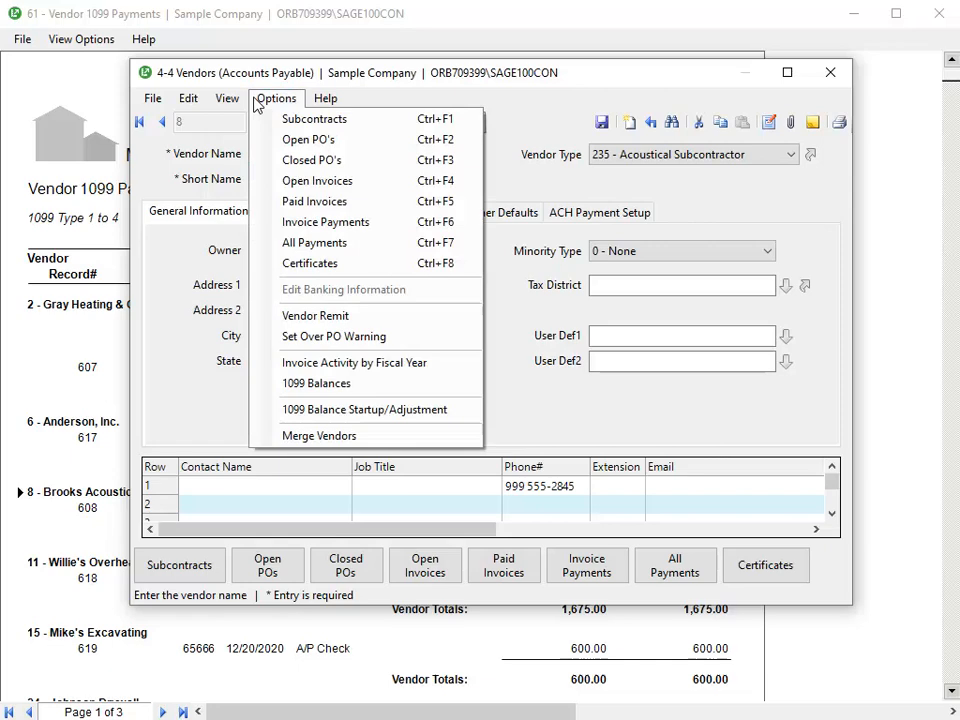
pyautogui.click(268, 414)
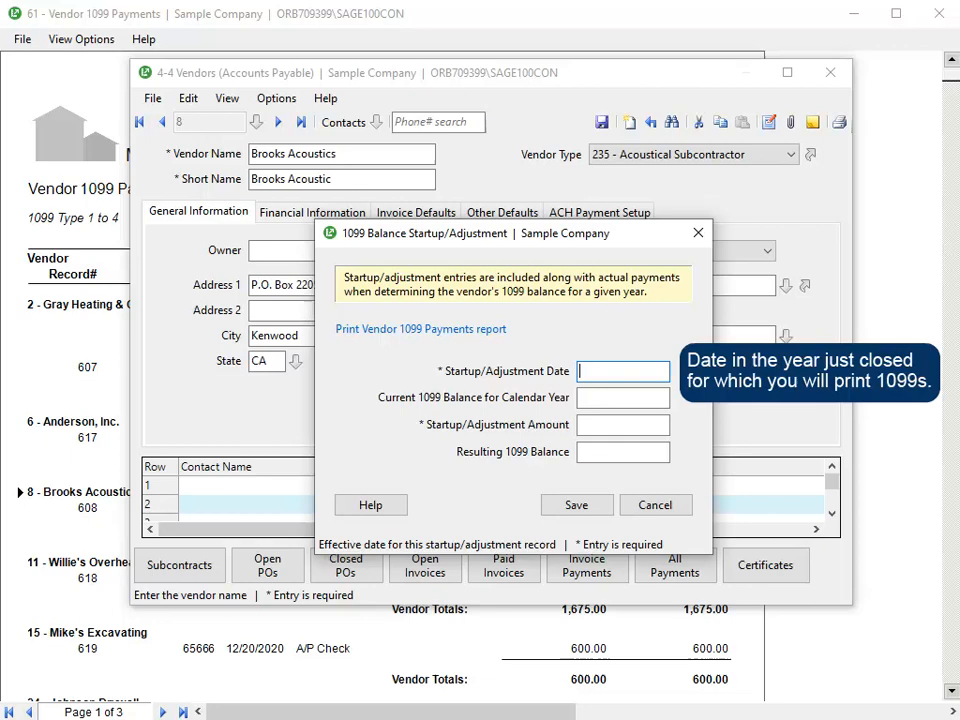
pyautogui.write('123120XX')
# Save a -200.00 adjustment dated 12/31/20XX, bringing the 1099 balance from 1,200.00 to 1,000.00.
pyautogui.press('Tab')
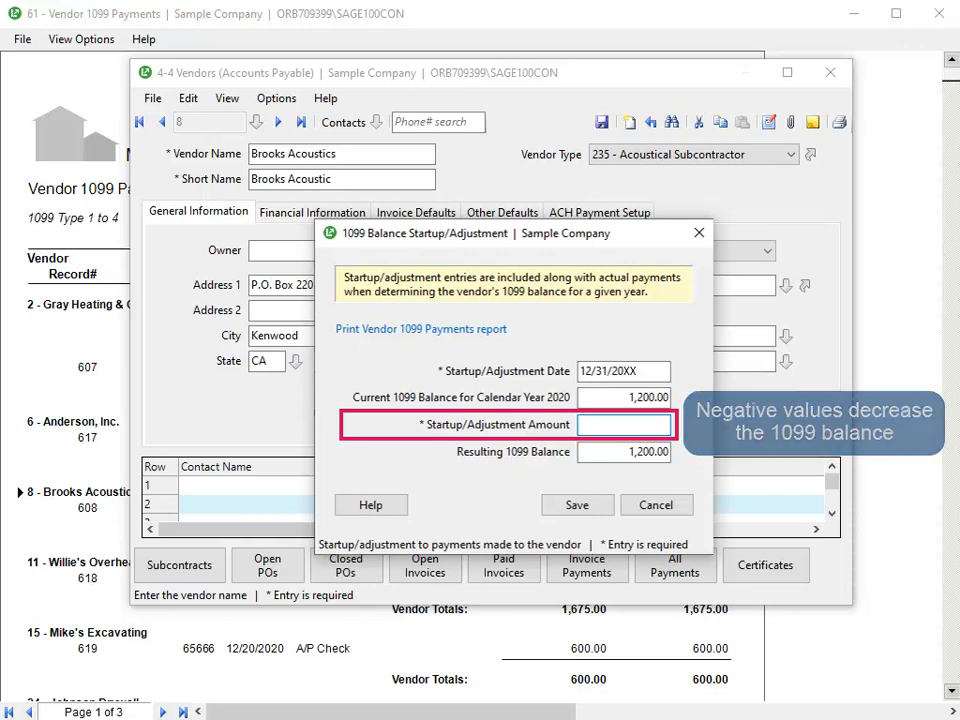
pyautogui.write('-200.00')
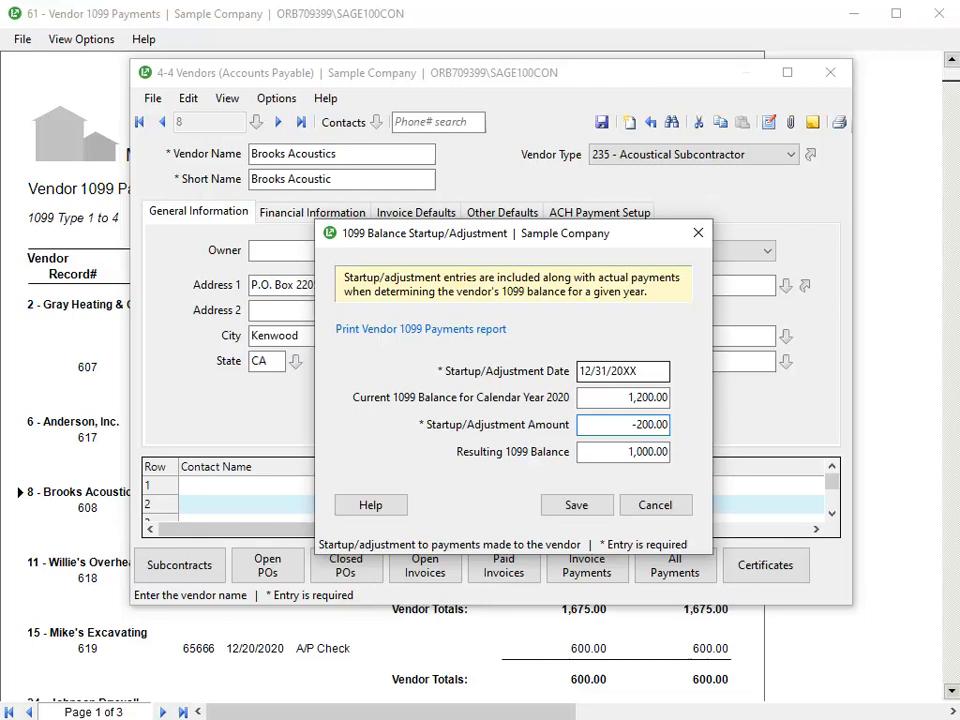
pyautogui.press('Tab')
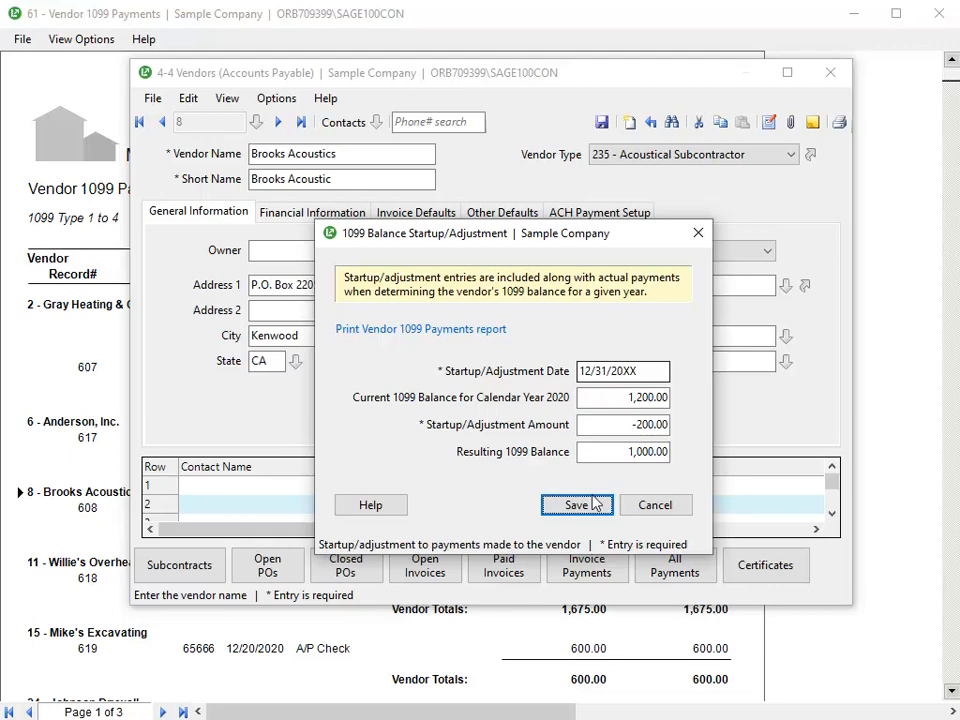
pyautogui.click(576, 504)
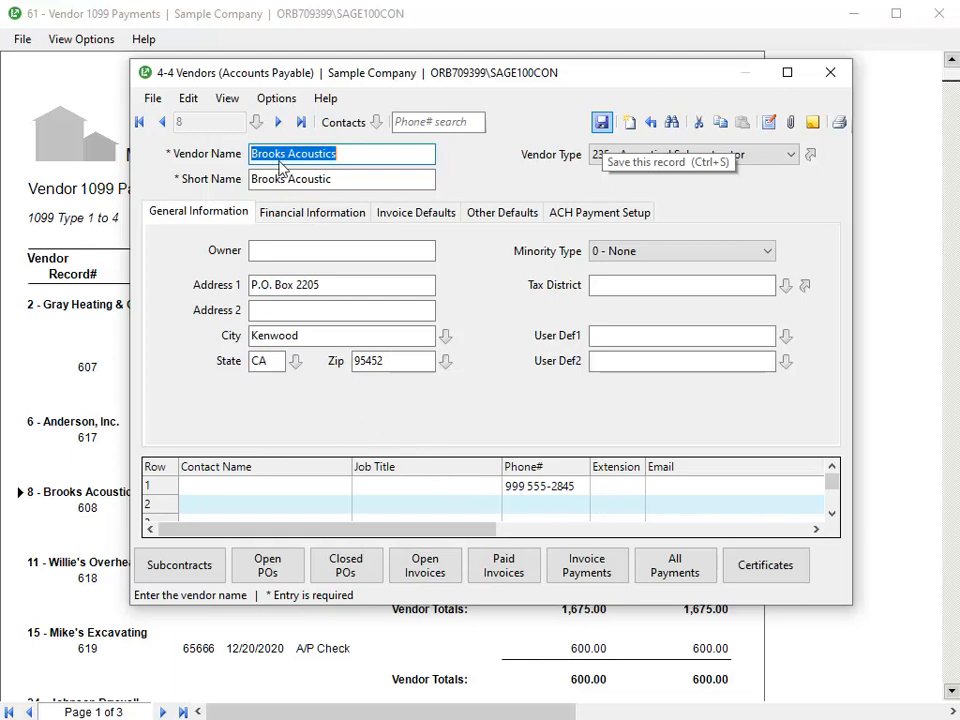
pyautogui.click(277, 98)
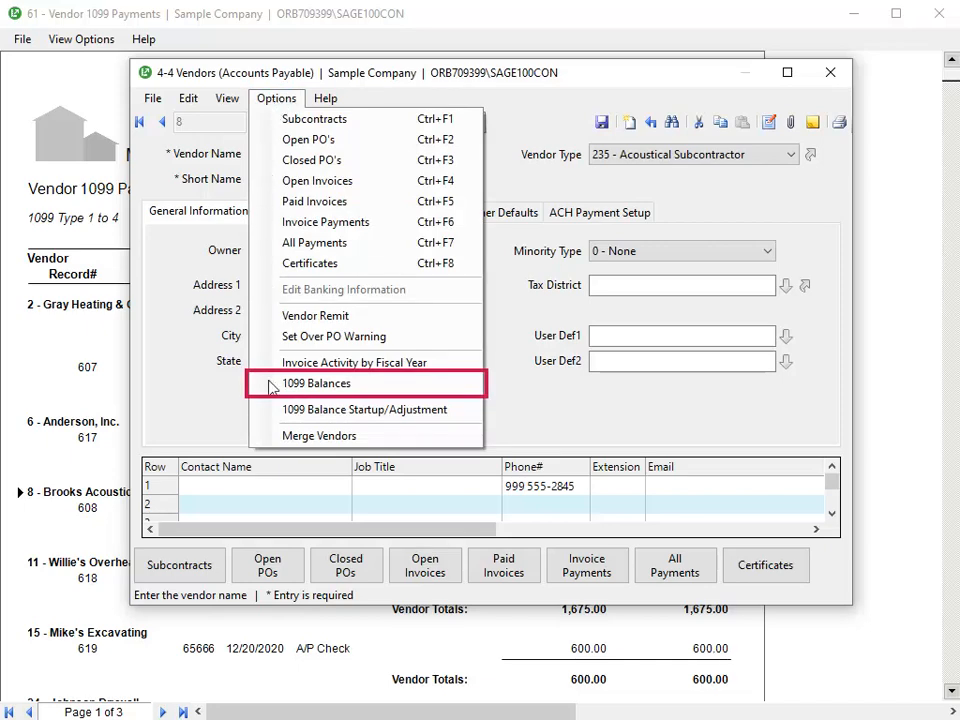
pyautogui.click(300, 384)
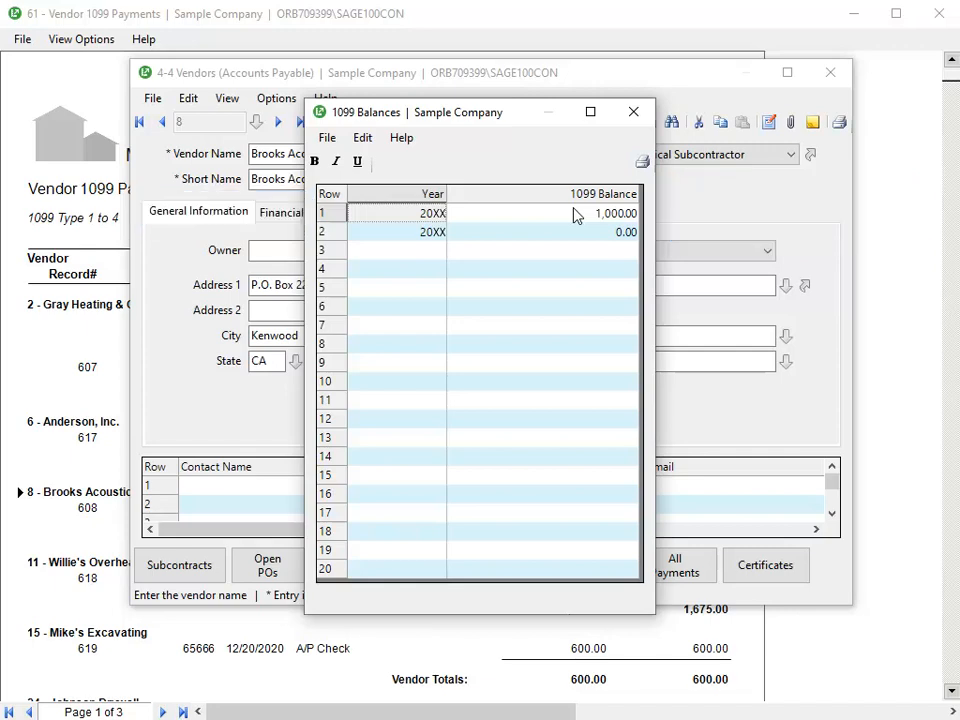
pyautogui.click(634, 113)
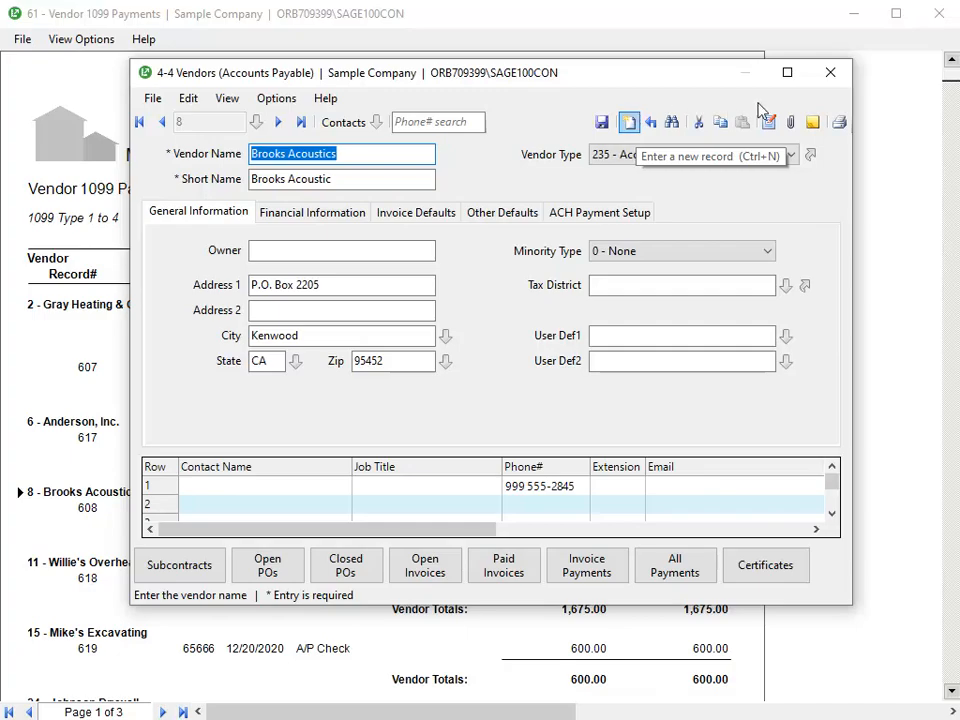